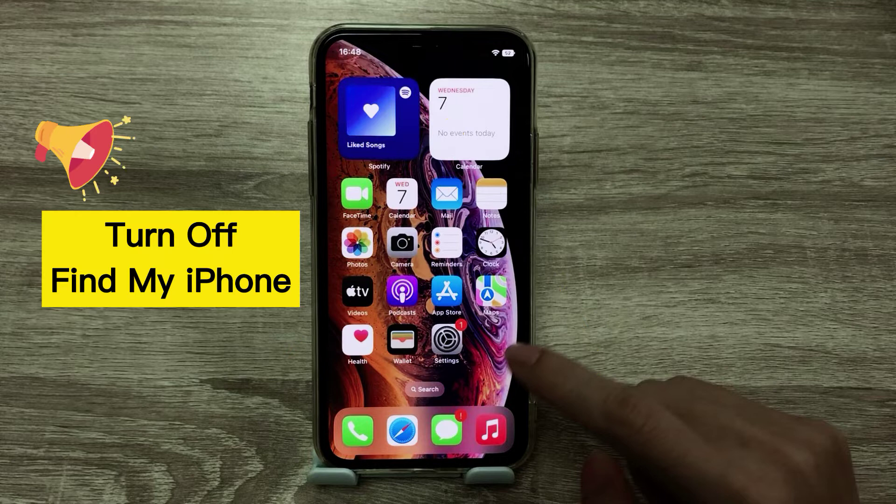
# Turn off Find My iPhone under Settings > Apple ID > Find My
pyautogui.click(446, 338)
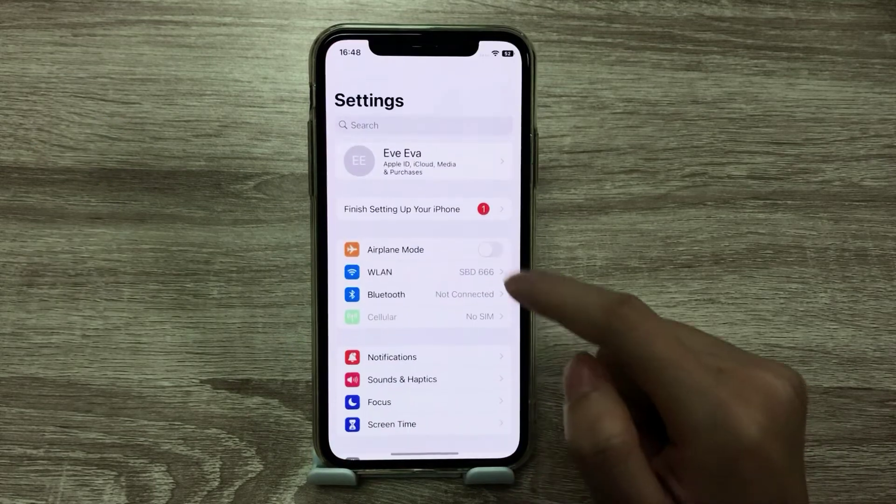
pyautogui.click(420, 161)
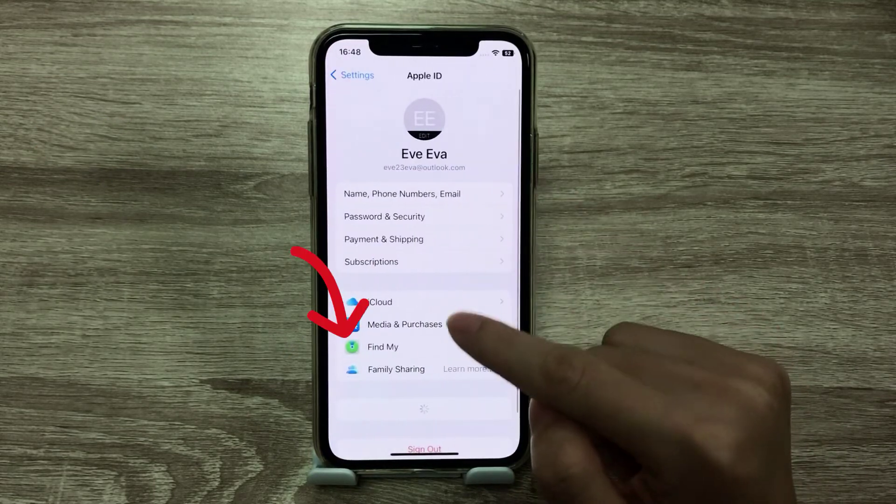
pyautogui.click(466, 346)
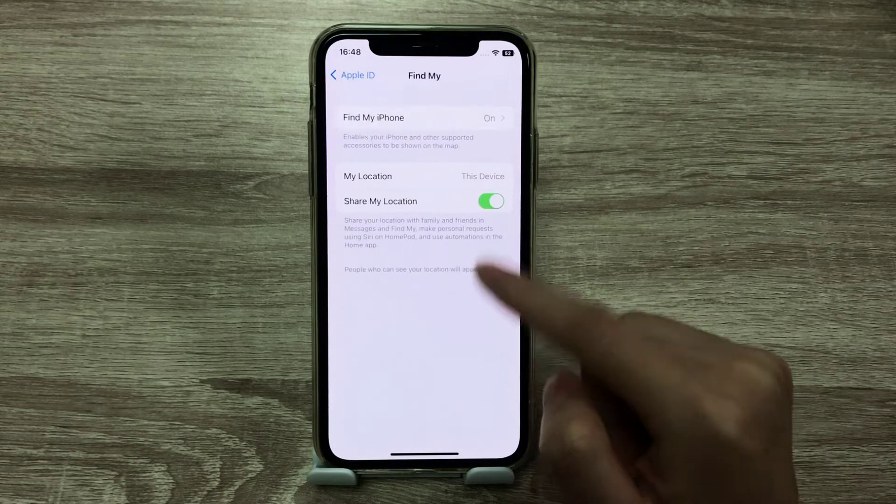
pyautogui.click(490, 118)
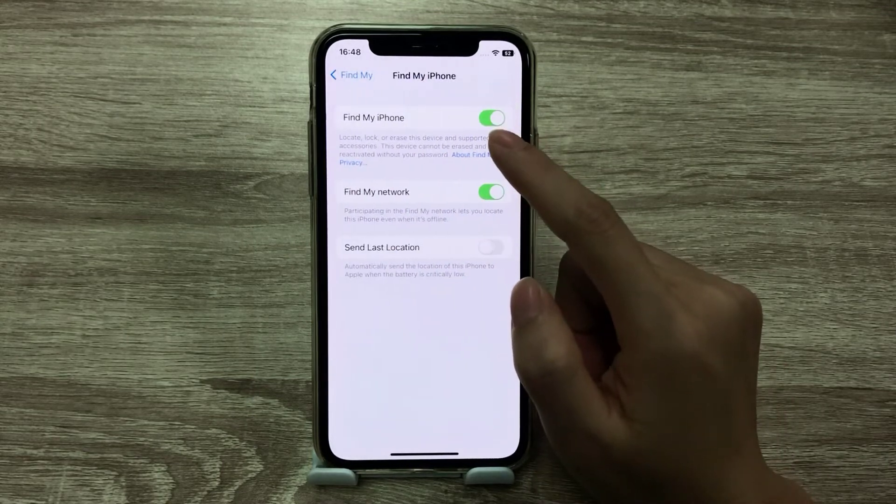
pyautogui.click(491, 118)
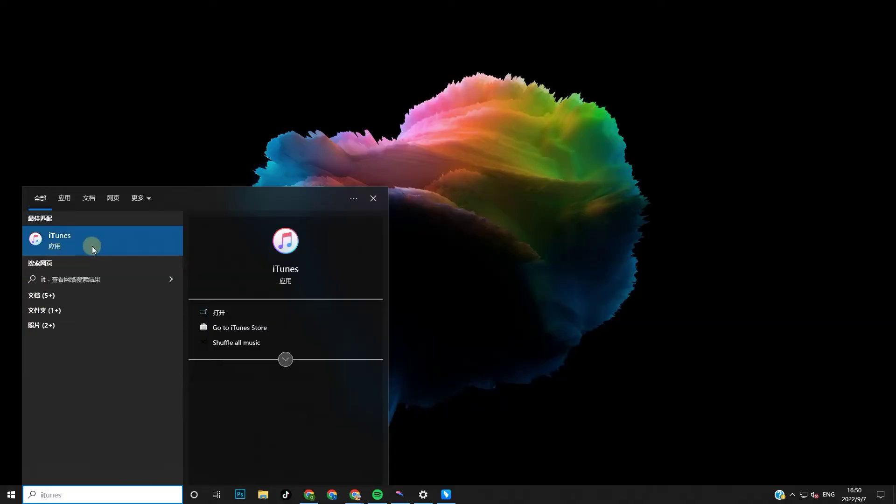
# Launch iTunes, set automatic backups to This Computer, and back up now
pyautogui.click(92, 246)
pyautogui.click(323, 336)
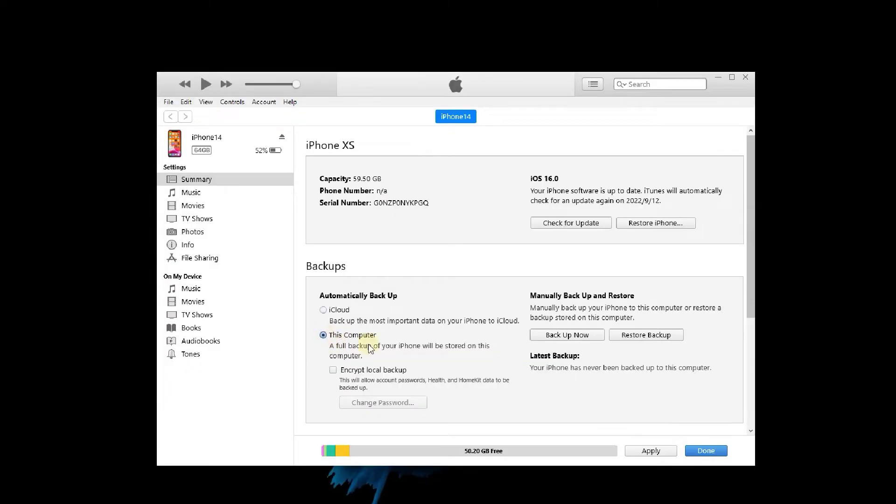
pyautogui.click(558, 337)
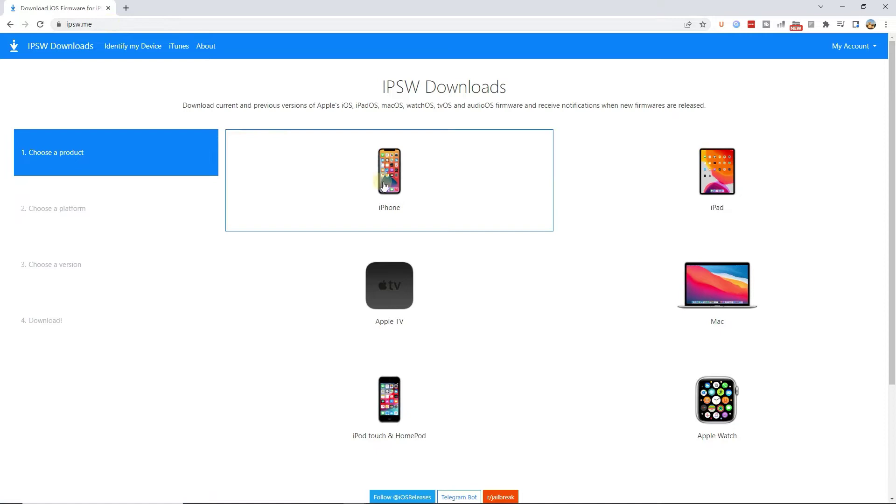
# Download the signed iOS 15.6.1 (19G82) IPSW for iPhone XS from ipsw.me
pyautogui.click(394, 174)
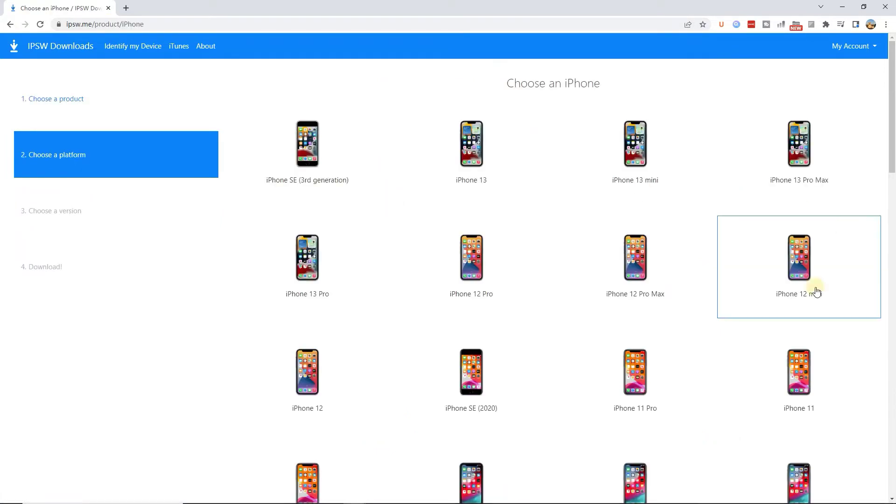
pyautogui.scroll(-3, 801, 280)
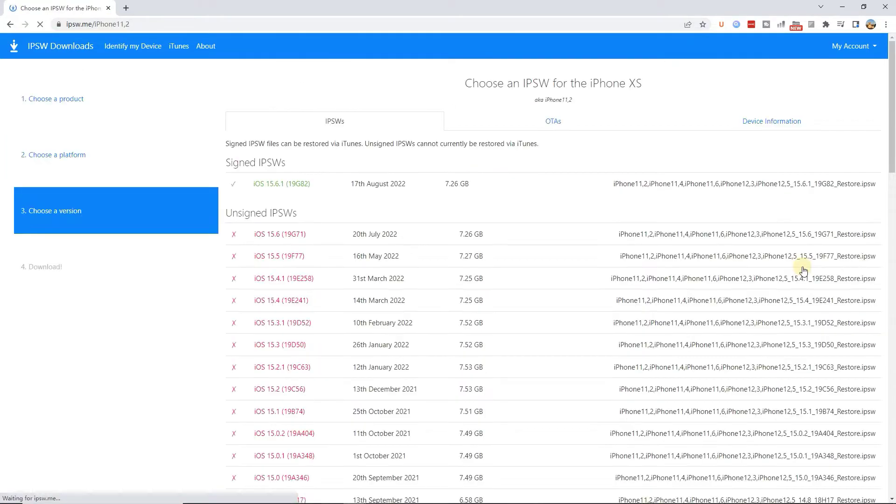
pyautogui.click(279, 184)
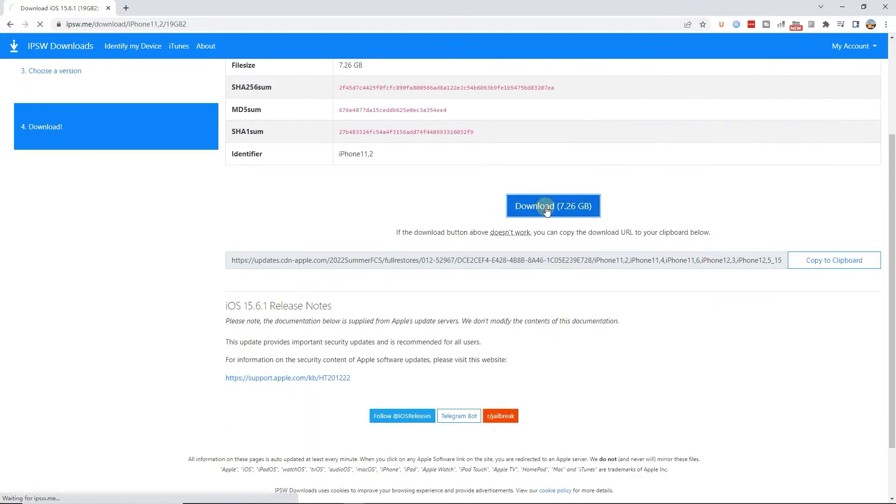
pyautogui.click(531, 212)
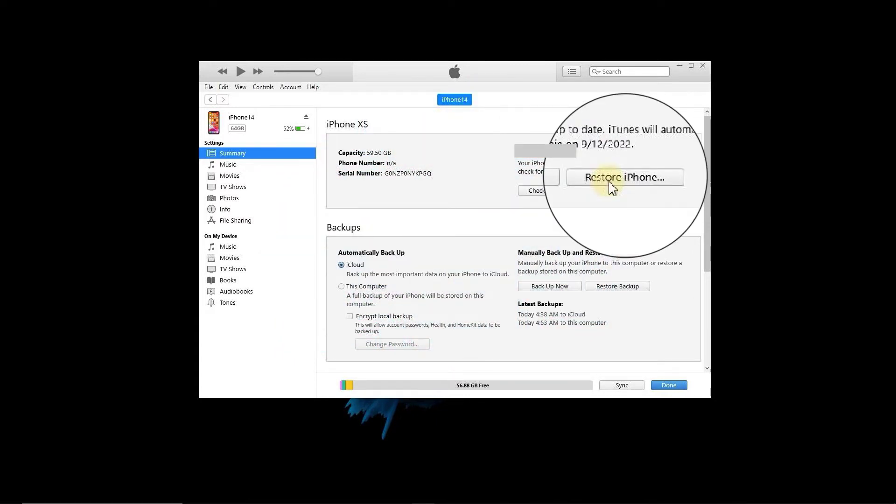
# Restore the iPhone XS using the downloaded iOS 15.6.1 IPSW file
pyautogui.keyDown('shift'); pyautogui.click(611, 186); pyautogui.keyUp('shift')
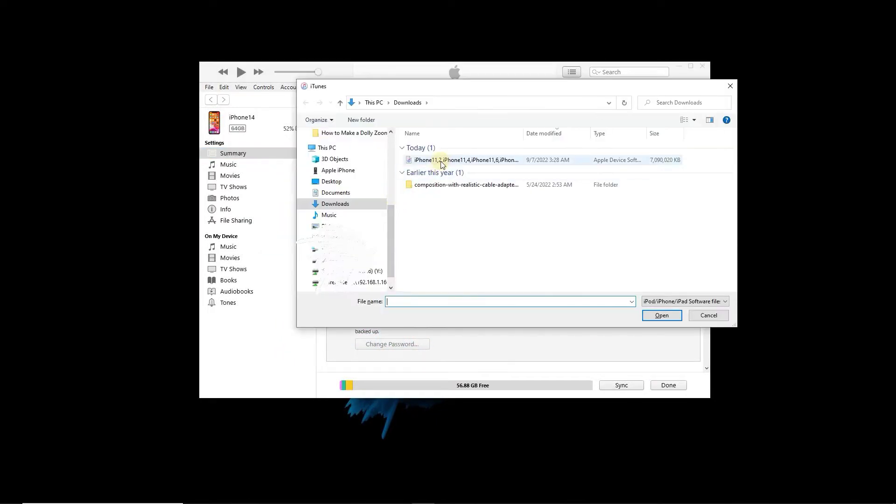
pyautogui.click(442, 164)
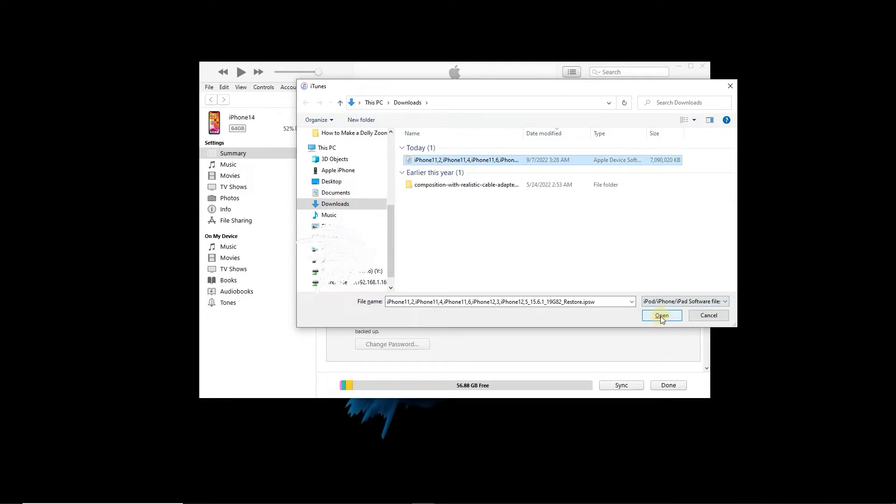
pyautogui.click(660, 315)
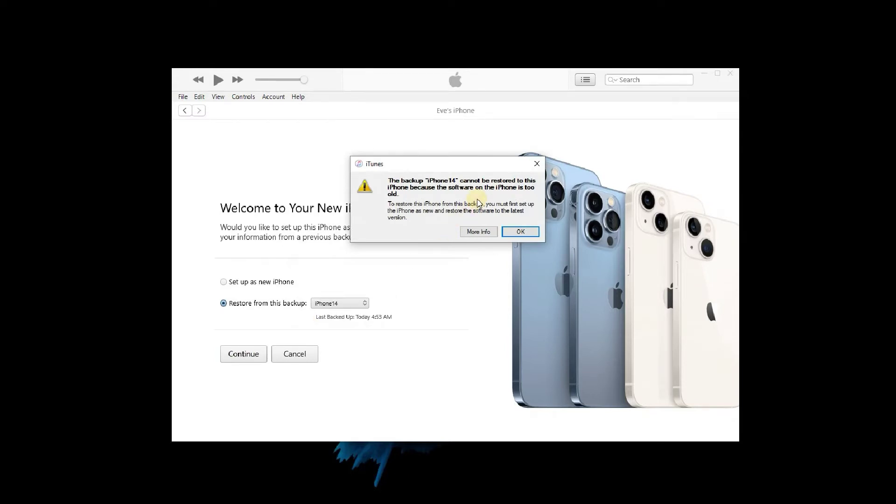
# Dismiss the backup-too-old error and browse to Roaming\Apple Computer\MobileSync
pyautogui.click(521, 232)
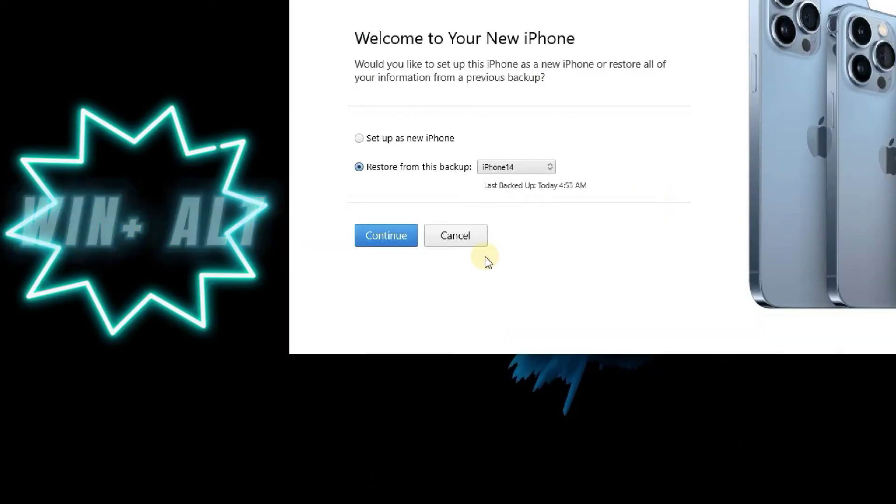
pyautogui.press('super+r')
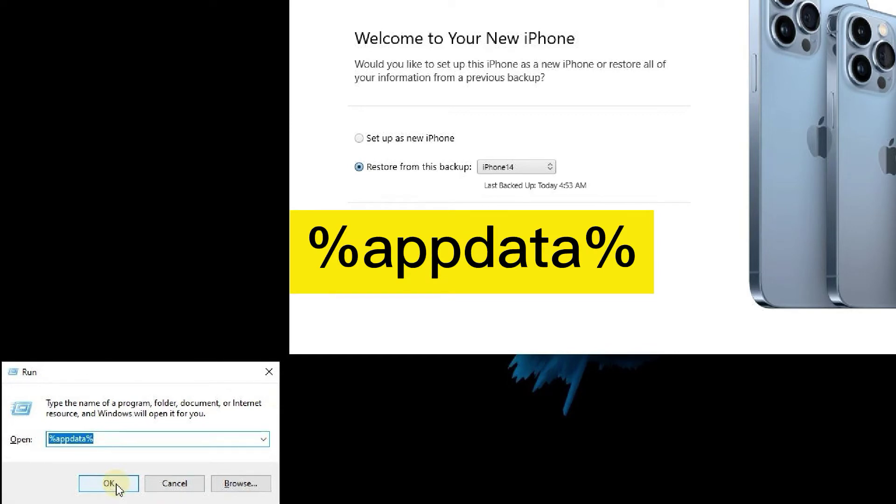
pyautogui.click(109, 483)
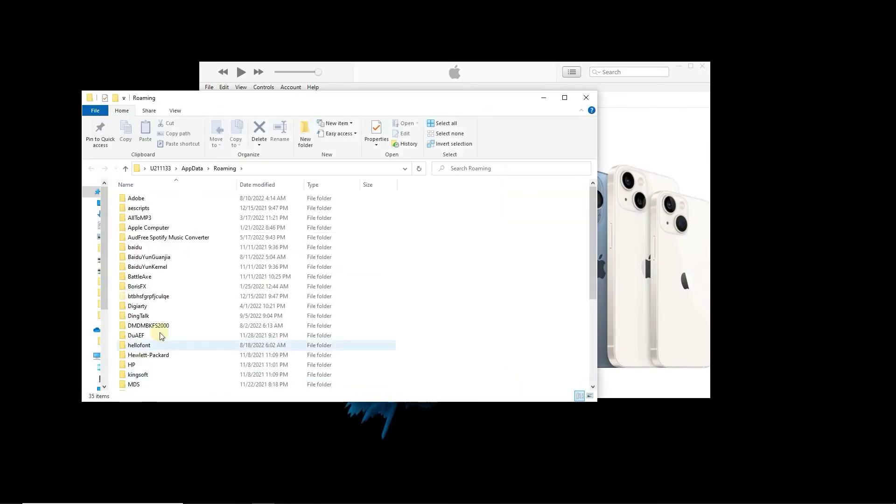
pyautogui.doubleClick(158, 231)
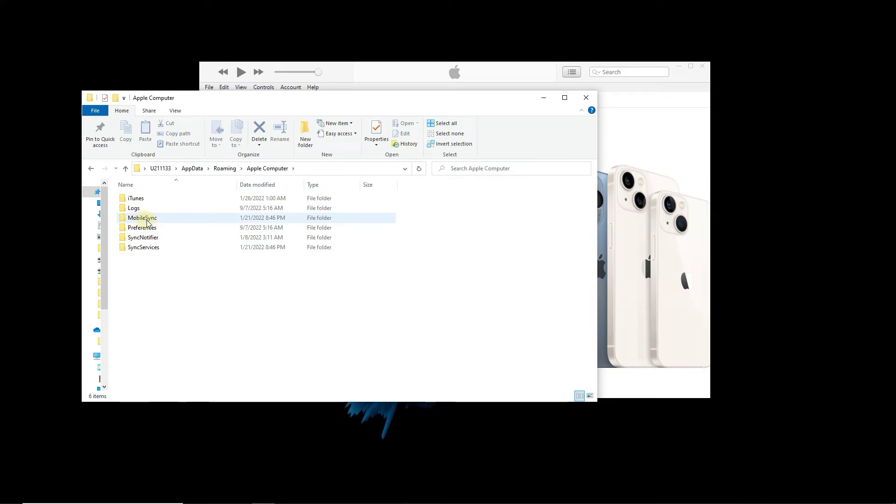
pyautogui.doubleClick(146, 218)
# Enter the iPhone backup folder and open its Info.plist in Notepad
pyautogui.doubleClick(144, 199)
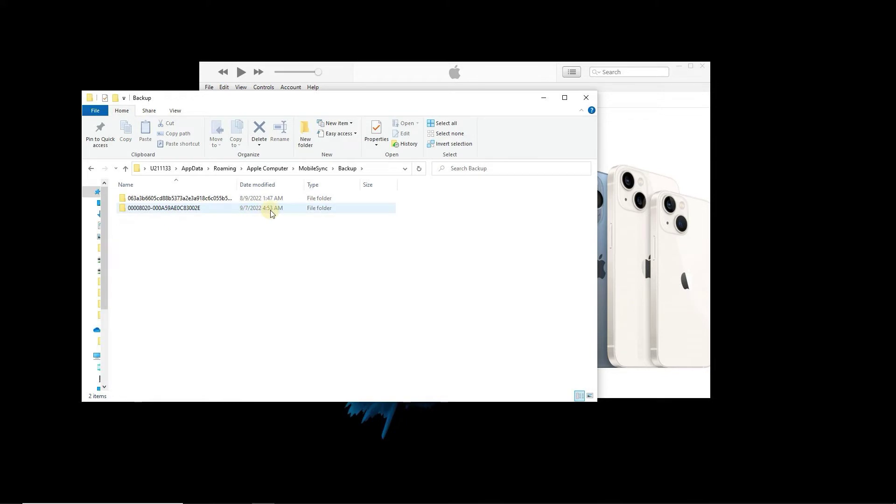
pyautogui.doubleClick(227, 210)
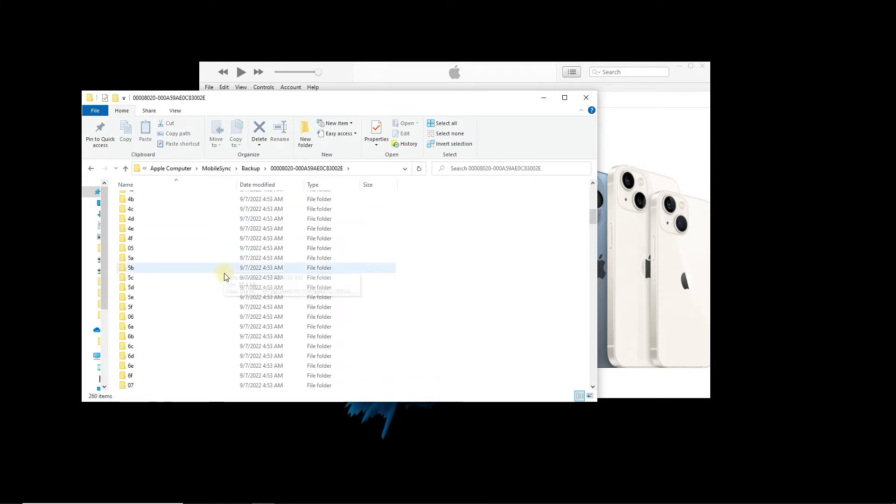
pyautogui.moveTo(593, 197); pyautogui.dragTo(592, 371)
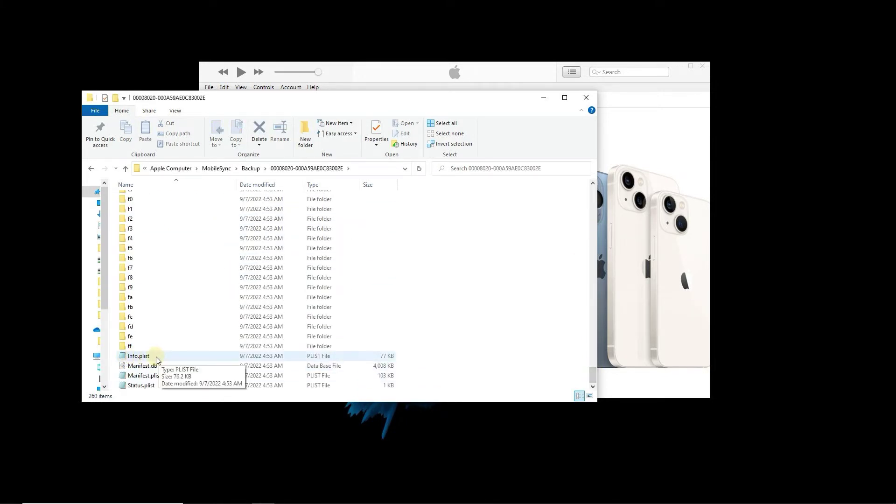
pyautogui.doubleClick(161, 357)
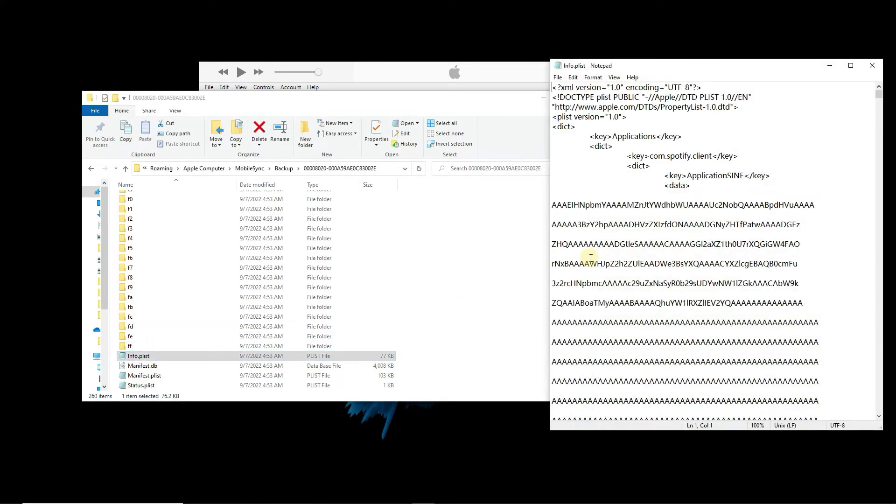
# Find the Product Version entry, change 16.0 to 15.0, and save Info.plist
pyautogui.hotkey('ctrl', 'f')
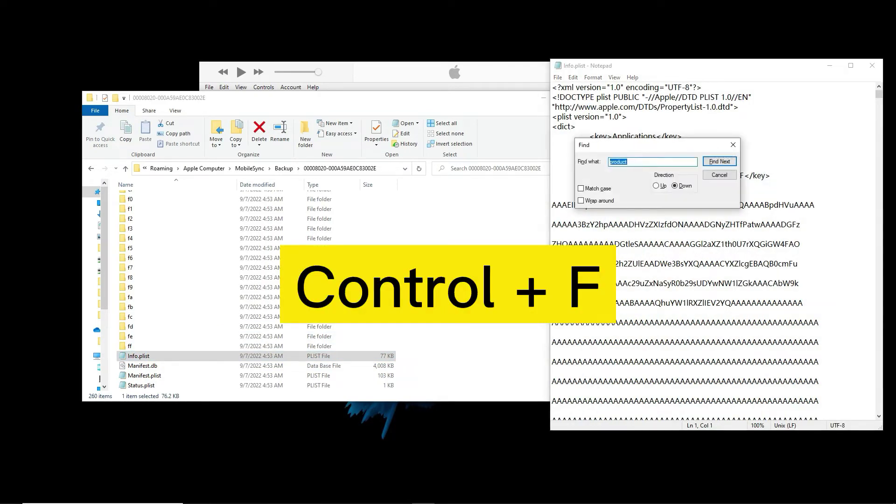
pyautogui.write('product')
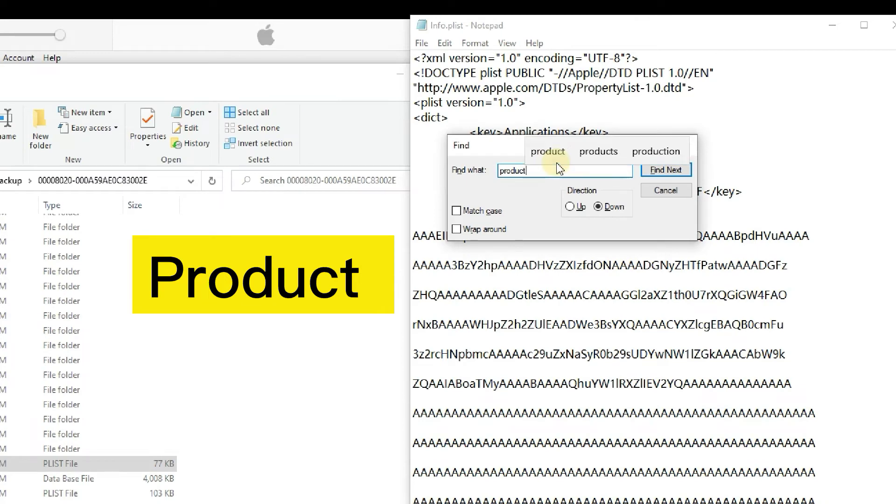
pyautogui.press('Return')
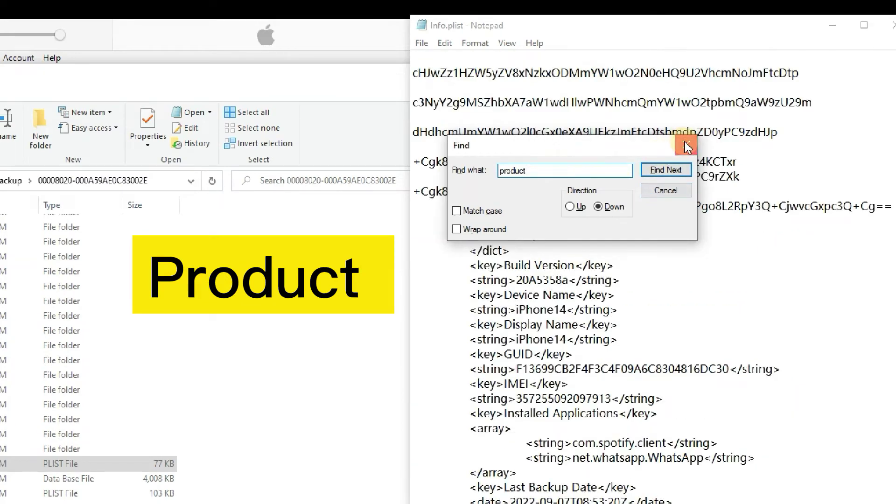
pyautogui.click(686, 145)
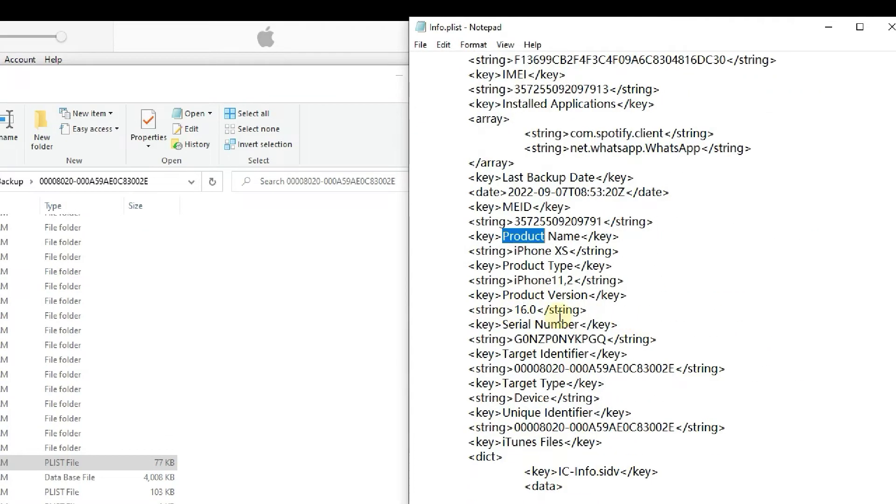
pyautogui.moveTo(521, 309); pyautogui.dragTo(528, 309)
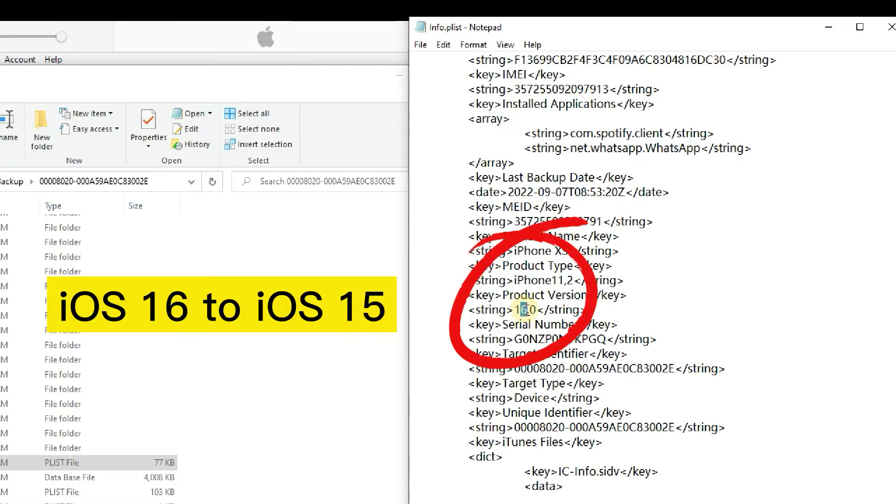
pyautogui.write('5')
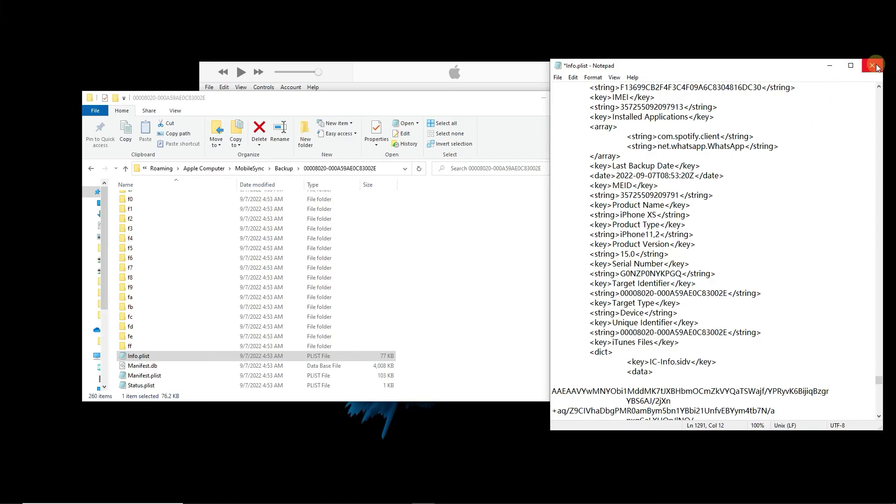
pyautogui.click(876, 67)
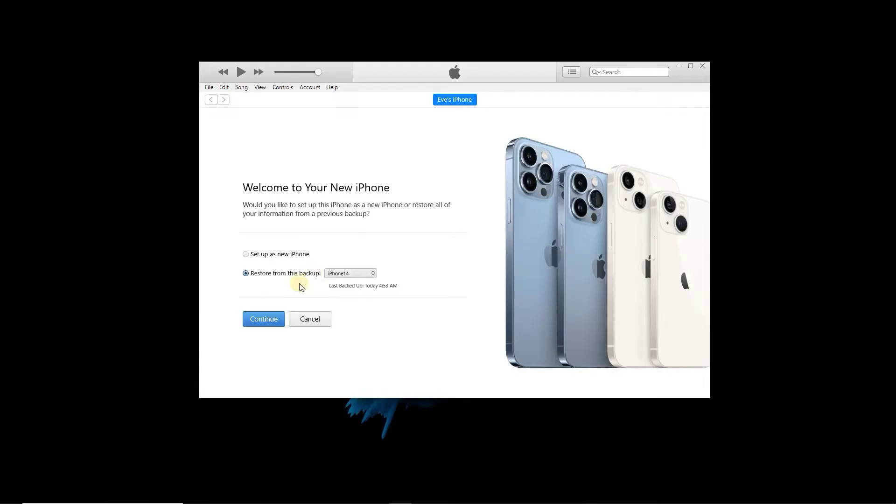
# Choose the iPhone14 backup under Restore from this backup and confirm the restore
pyautogui.click(348, 273)
pyautogui.click(348, 285)
pyautogui.click(266, 319)
pyautogui.click(264, 319)
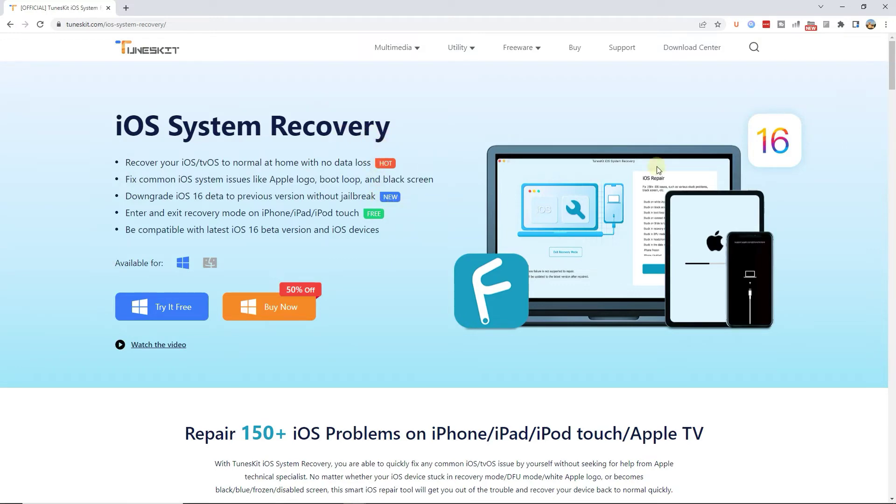
pyautogui.moveTo(893, 79); pyautogui.dragTo(894, 116)
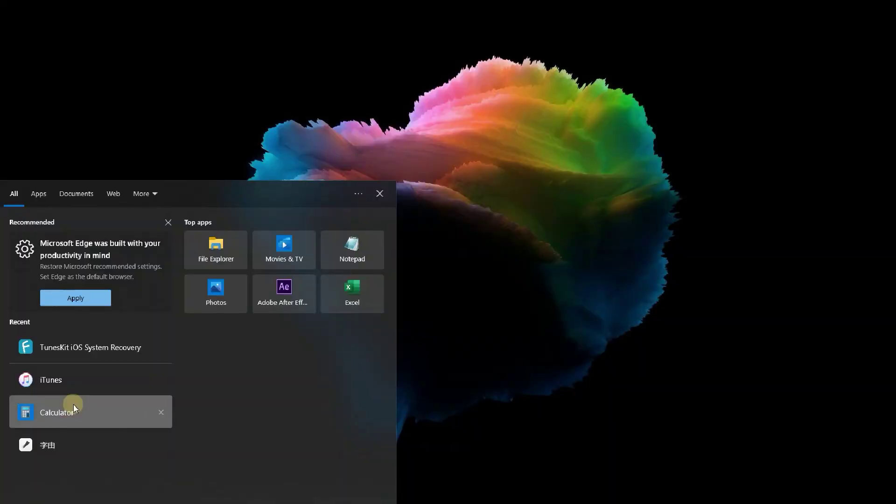
# Launch TunesKit iOS System Recovery and advance to the firmware package step
pyautogui.click(95, 344)
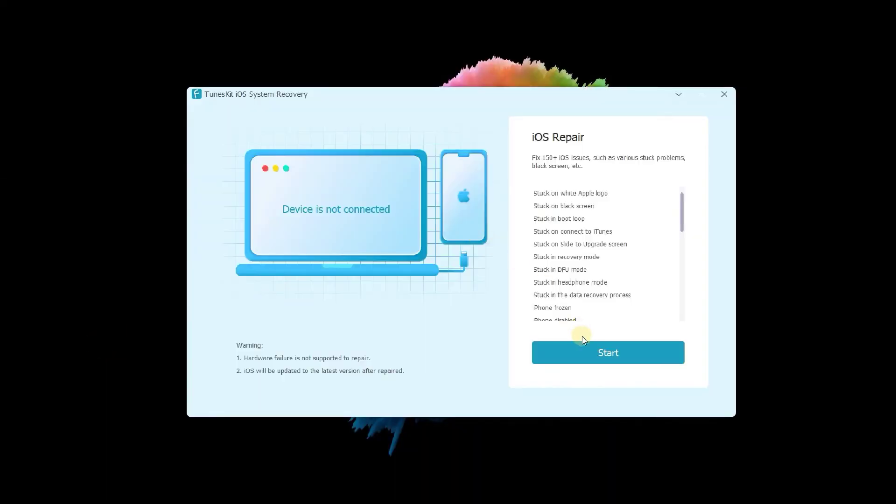
pyautogui.click(591, 352)
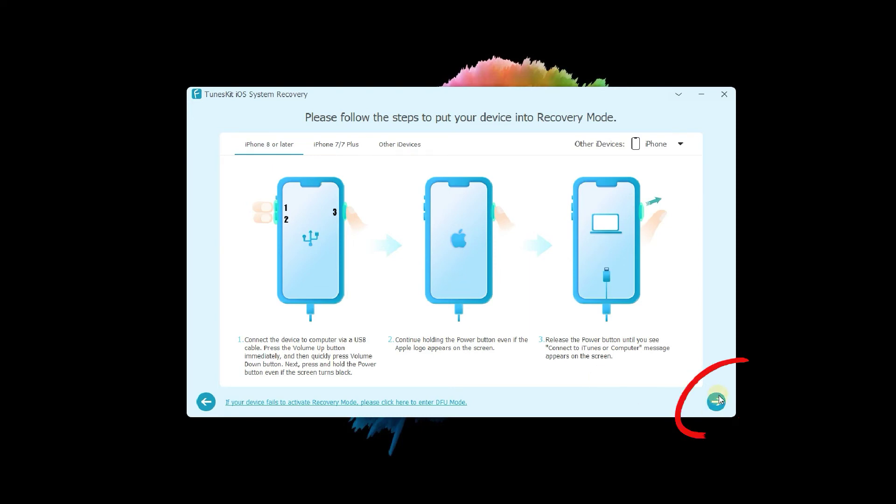
pyautogui.click(715, 402)
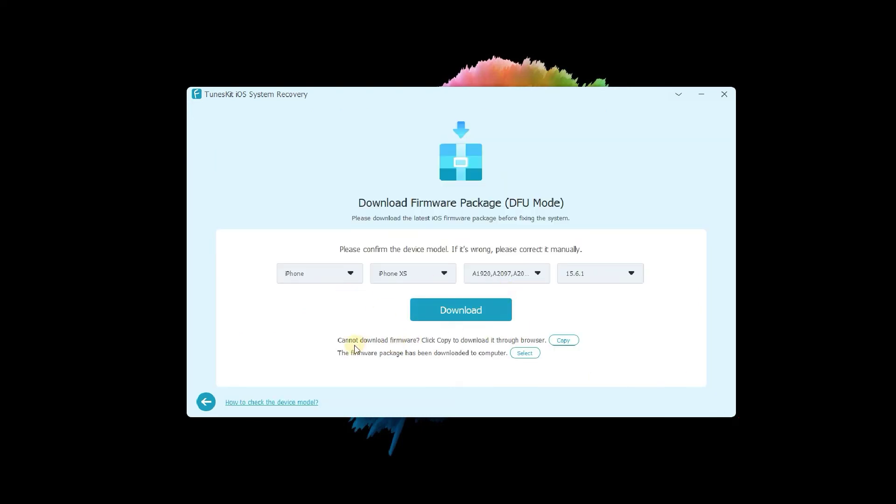
# Load the downloaded iOS 15.6.1 .ipsw file and start the Repair
pyautogui.click(526, 356)
pyautogui.click(370, 175)
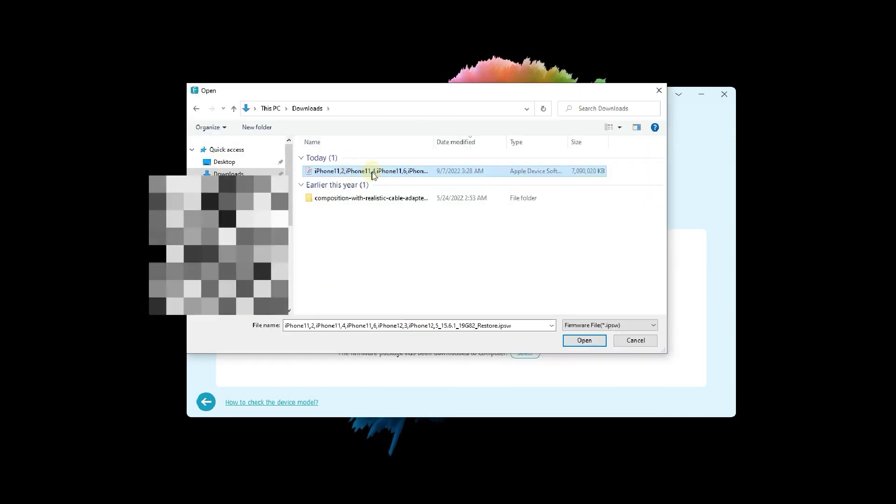
pyautogui.click(584, 342)
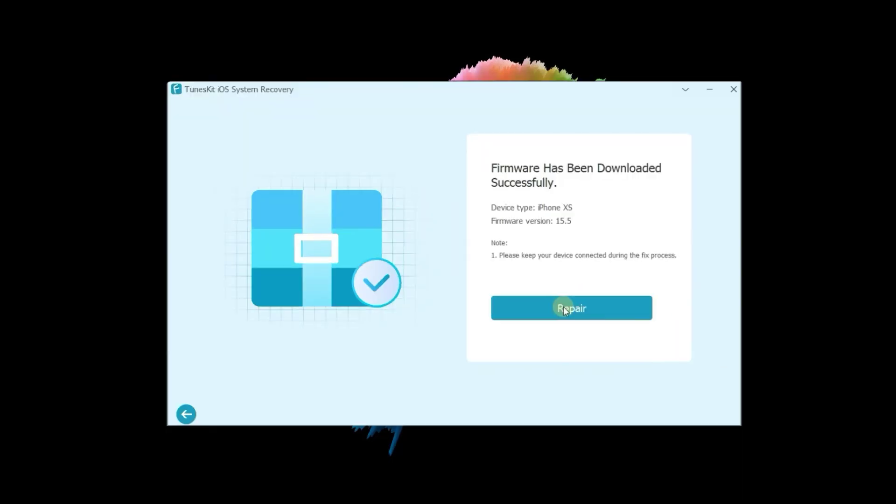
pyautogui.click(564, 308)
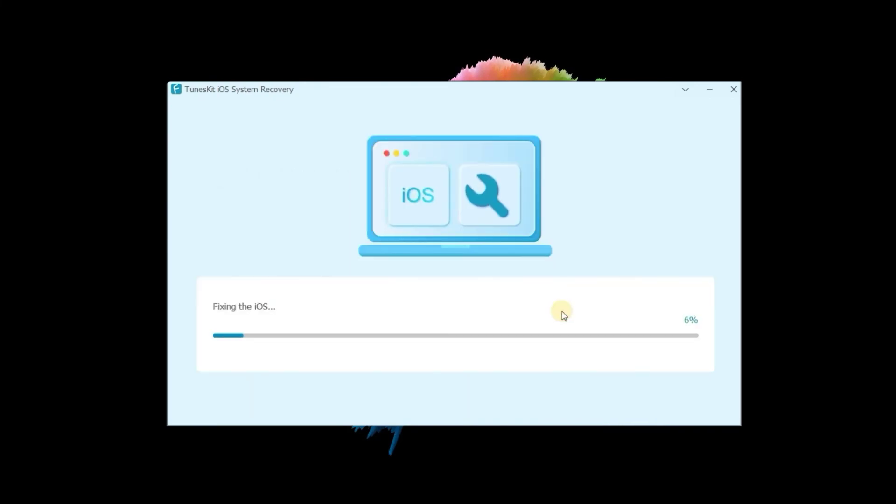